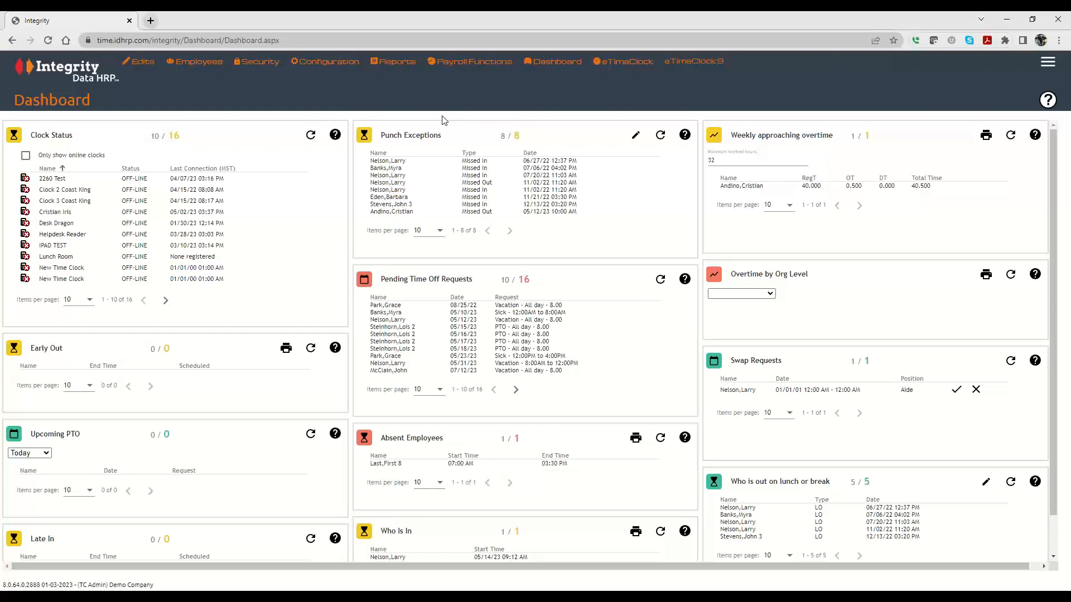
Add a new automated report configuration record and choose the Approaching OT report.
mouse_move(321, 63)
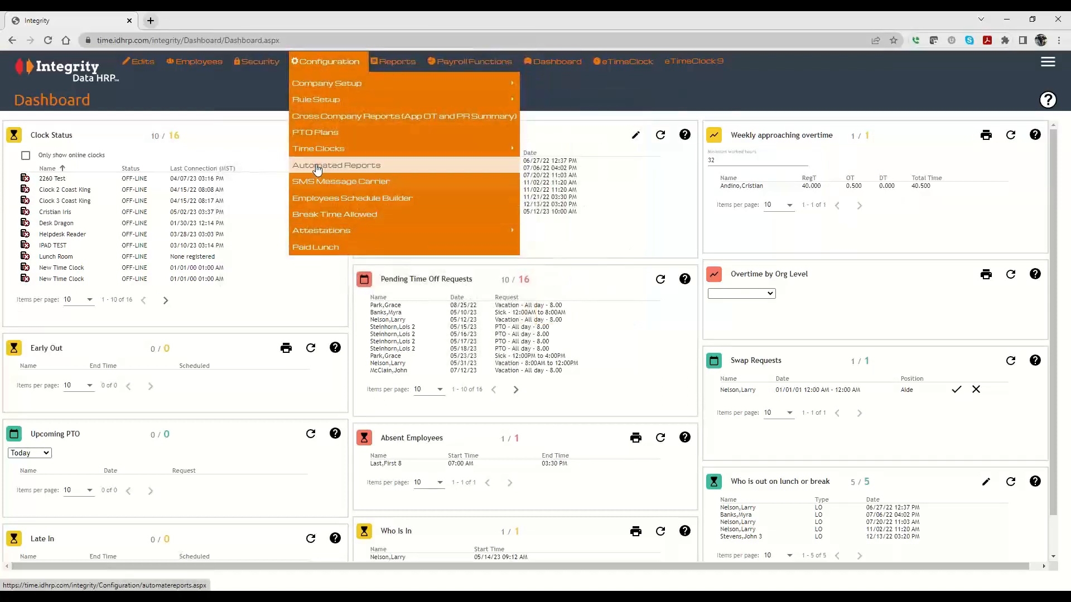
left_click(346, 166)
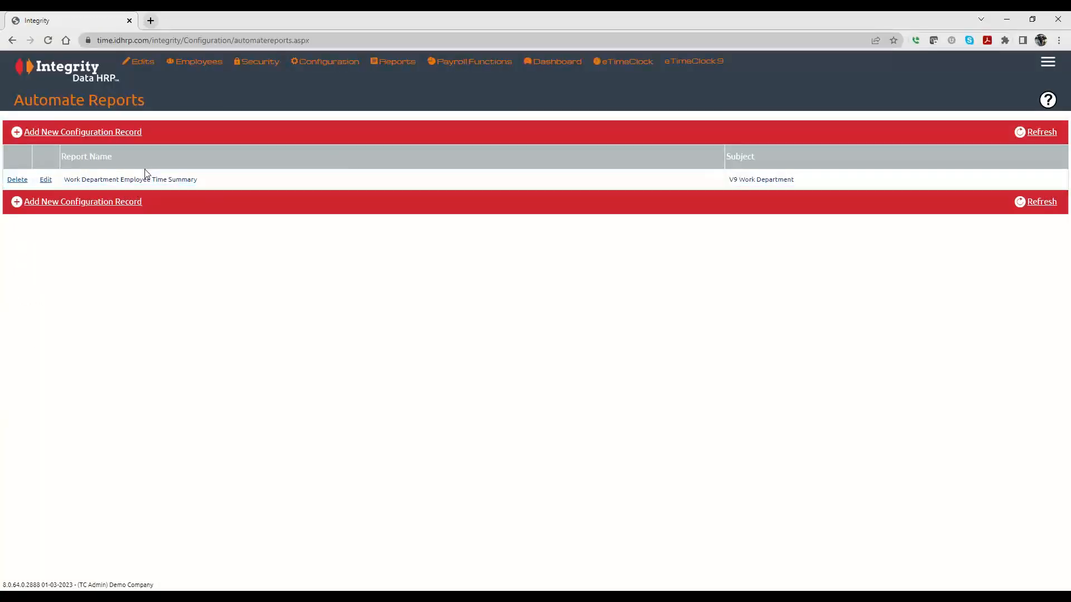
left_click(108, 132)
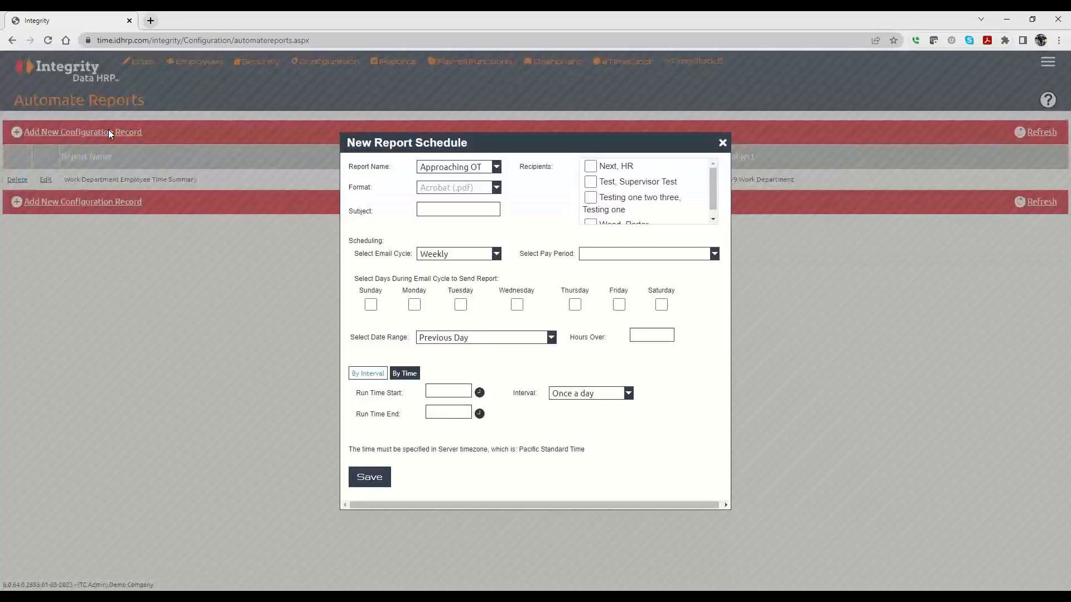
left_click(440, 169)
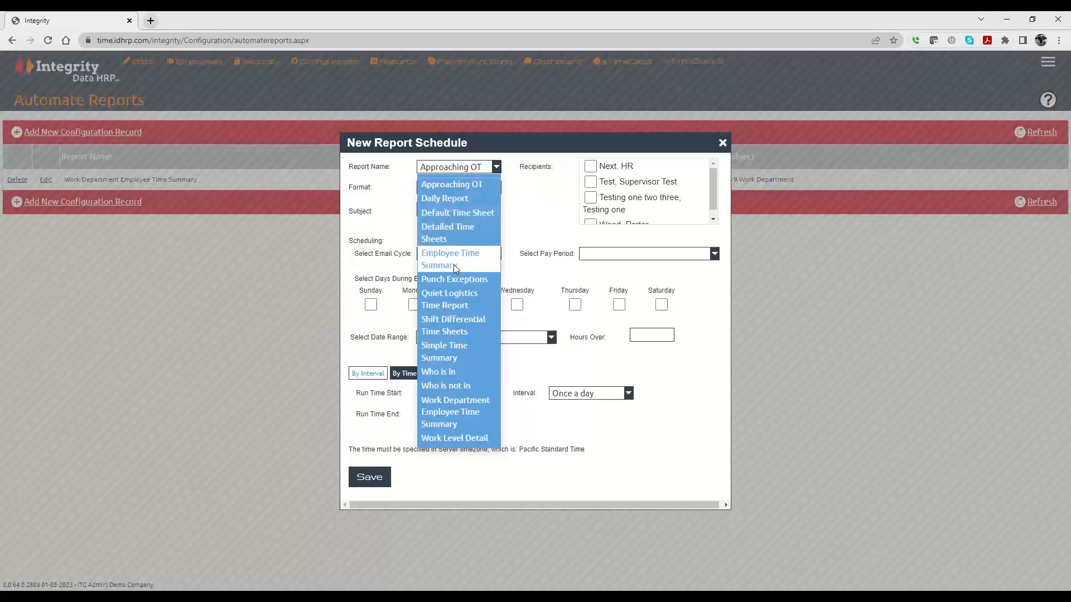
left_click(454, 183)
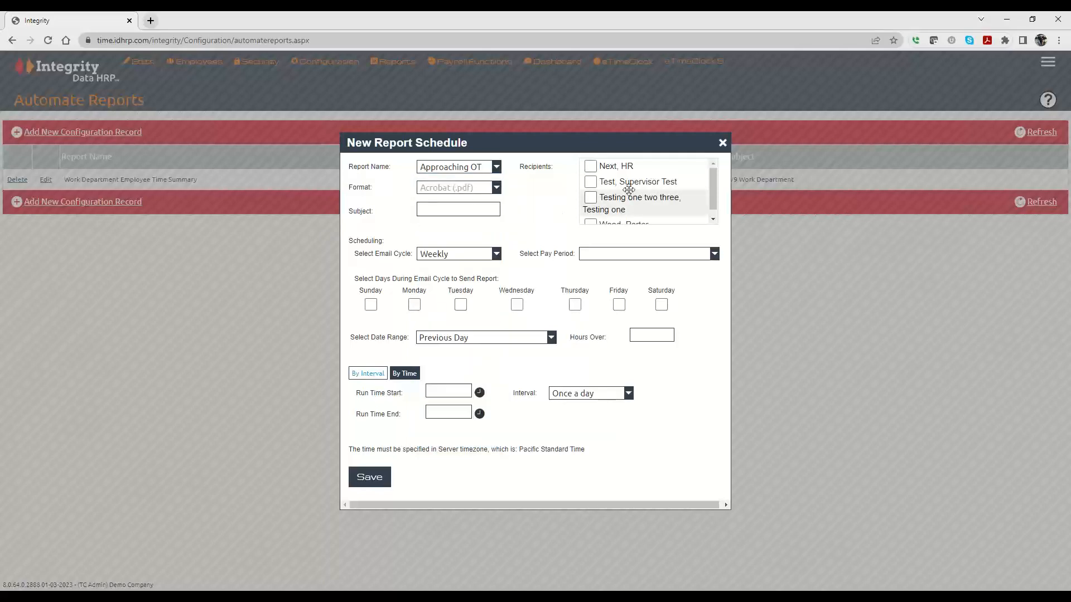
Select the test supervisor as recipient and choose Thursday as the day to send the report.
scroll(676, 200, "down", 1)
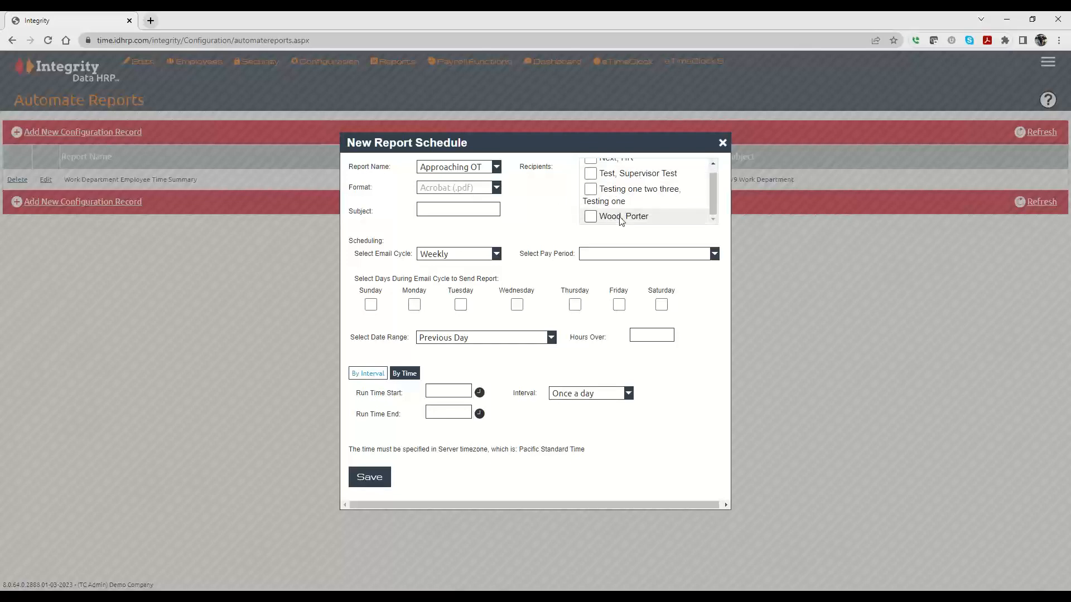
left_click(590, 174)
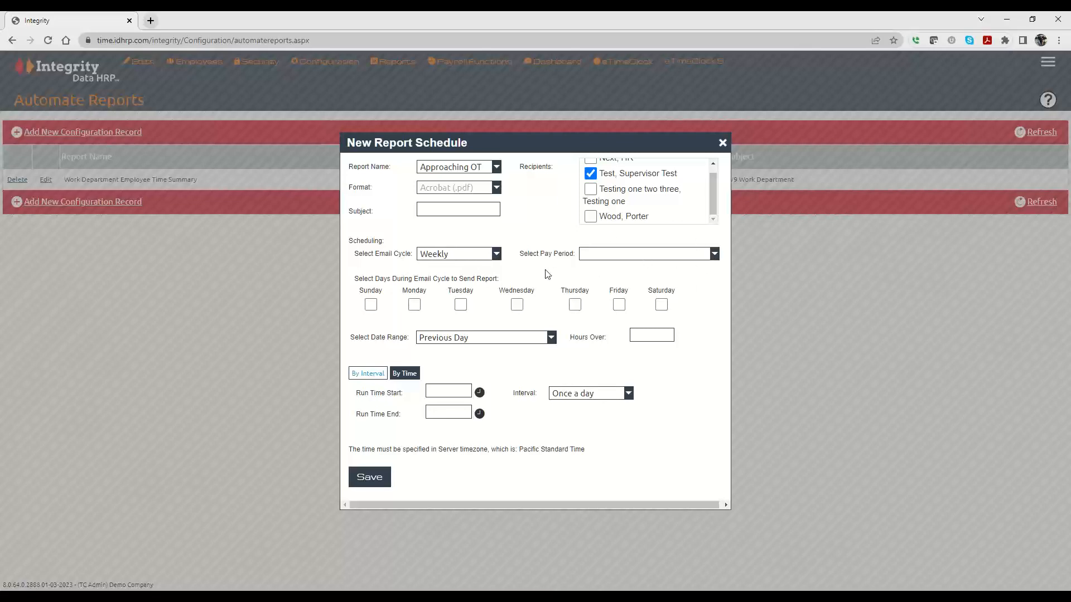
left_click(575, 304)
Set the report's date range to Previous Day.
left_click(519, 339)
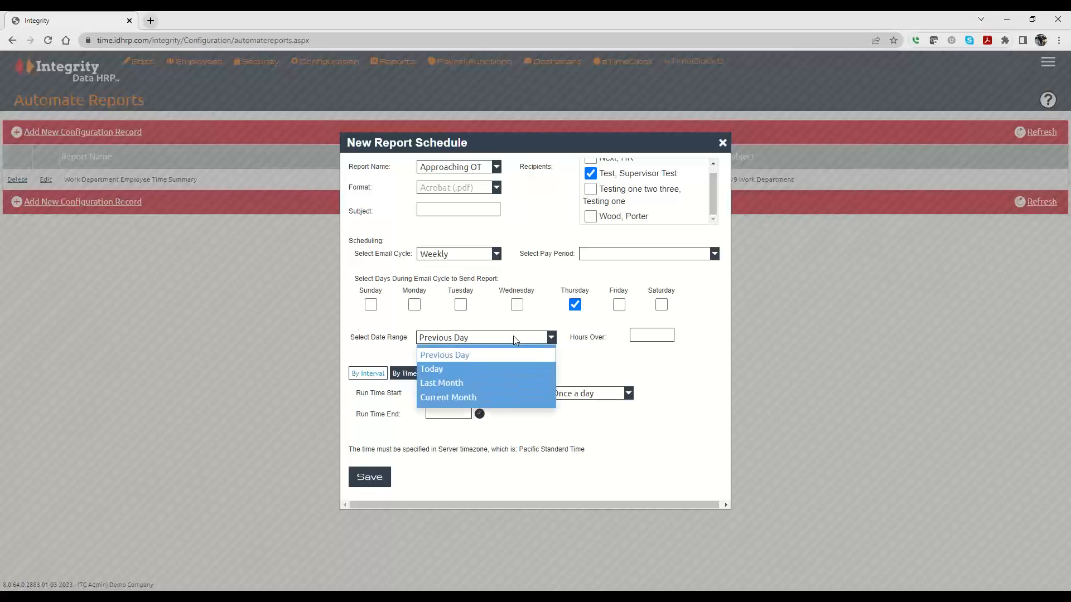
left_click(465, 356)
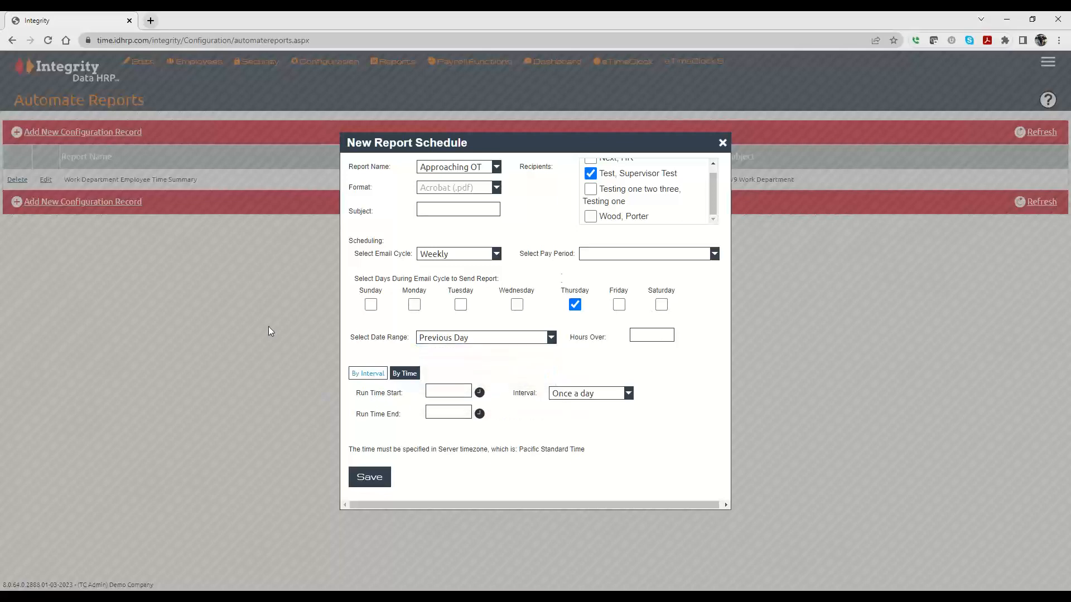
left_click(485, 339)
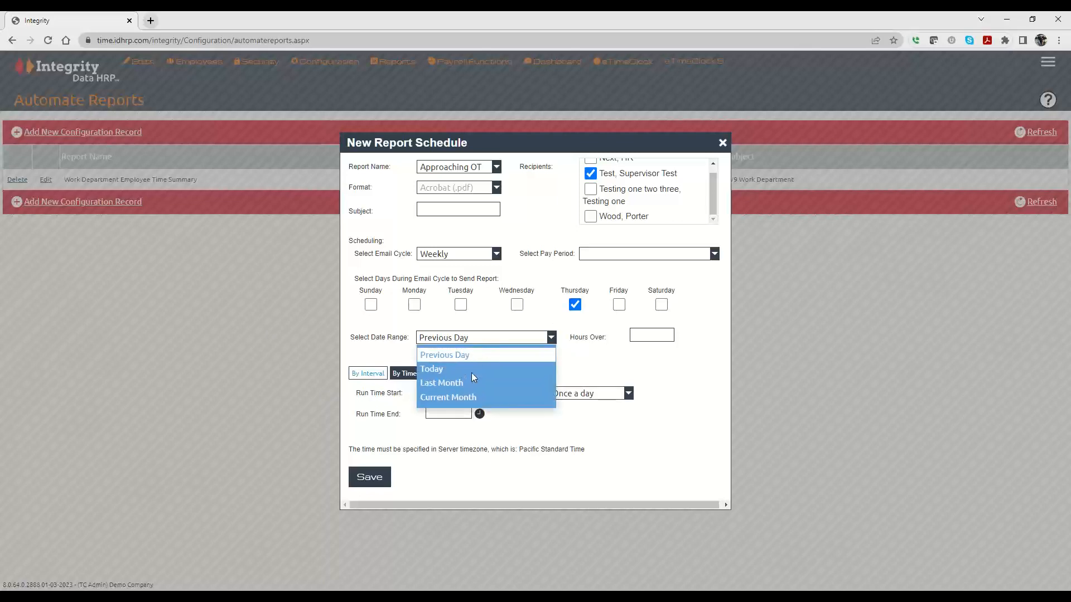
left_click(515, 326)
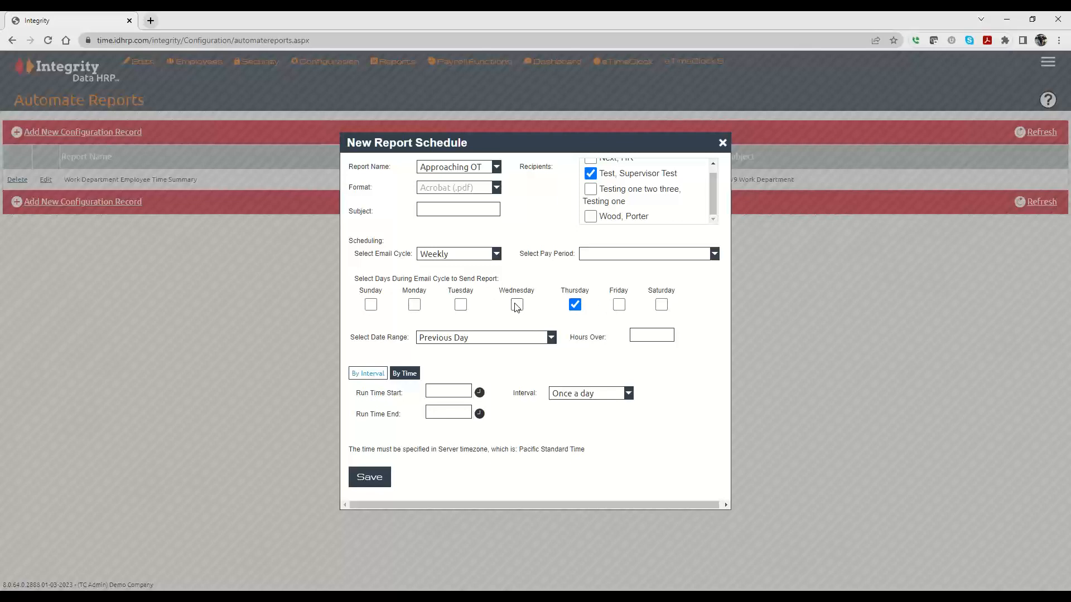
Set the Hours Over threshold to 32.
left_click(638, 334)
type("32")
left_click(662, 374)
left_click(649, 337)
left_click(671, 339)
Schedule the report by time with an interval of Every 1 Hour.
left_click(375, 374)
left_click(407, 374)
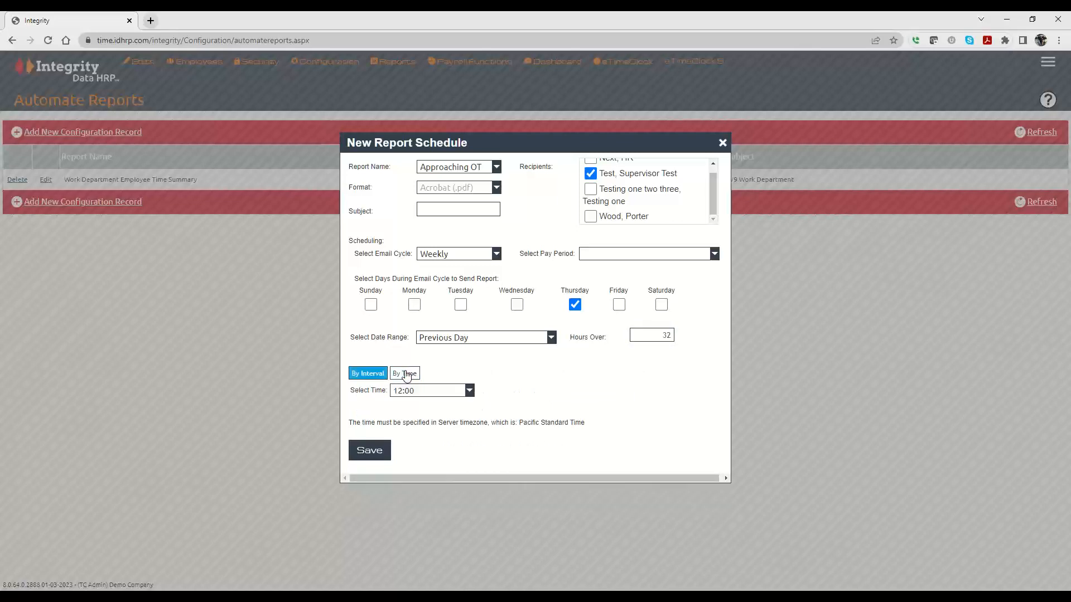
left_click(366, 377)
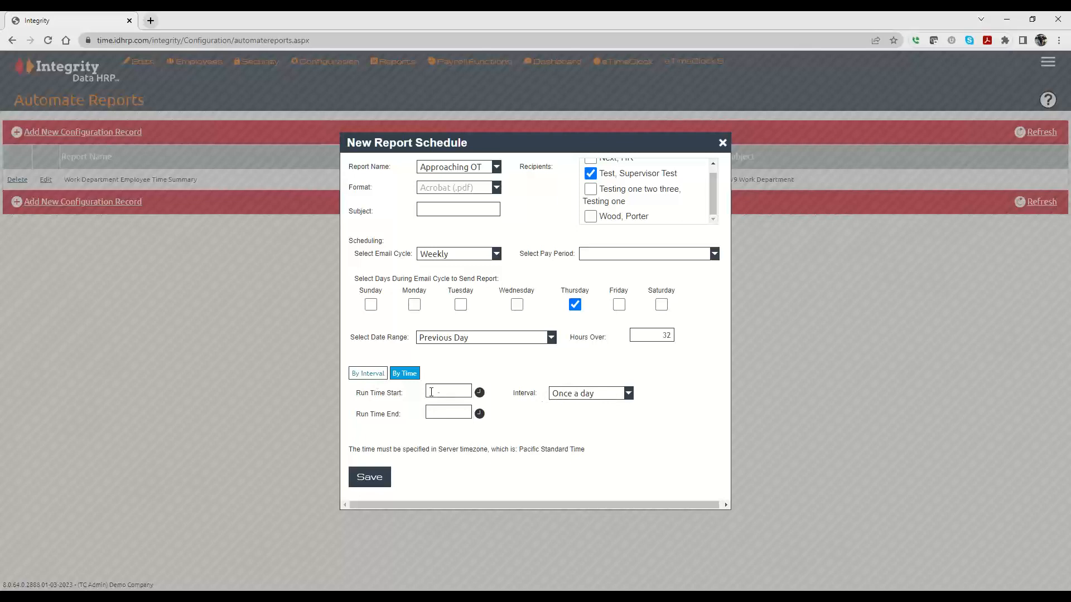
left_click(438, 414)
left_click(567, 395)
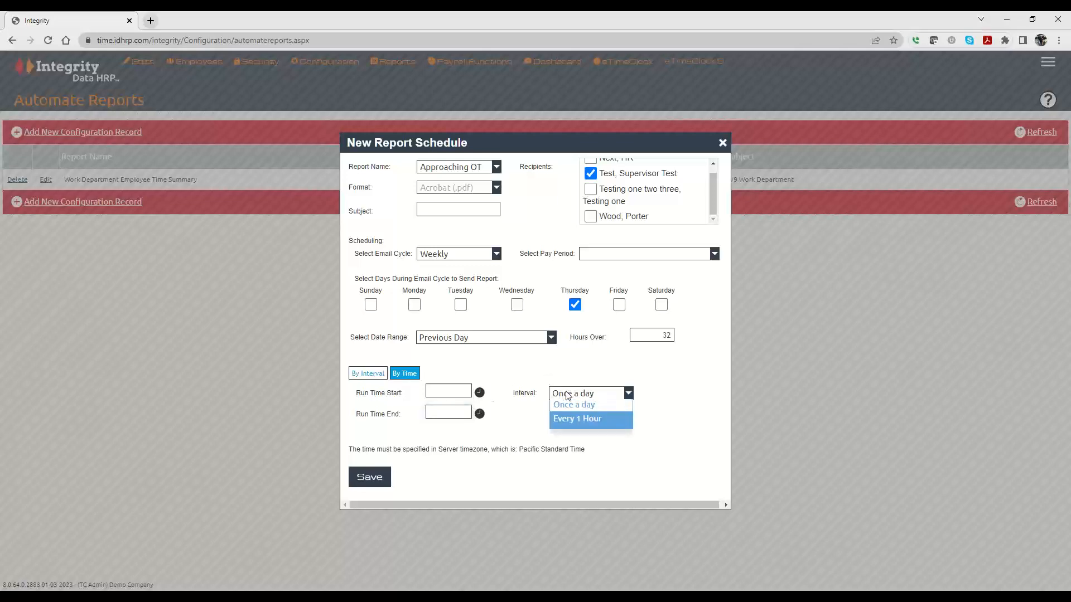
left_click(567, 424)
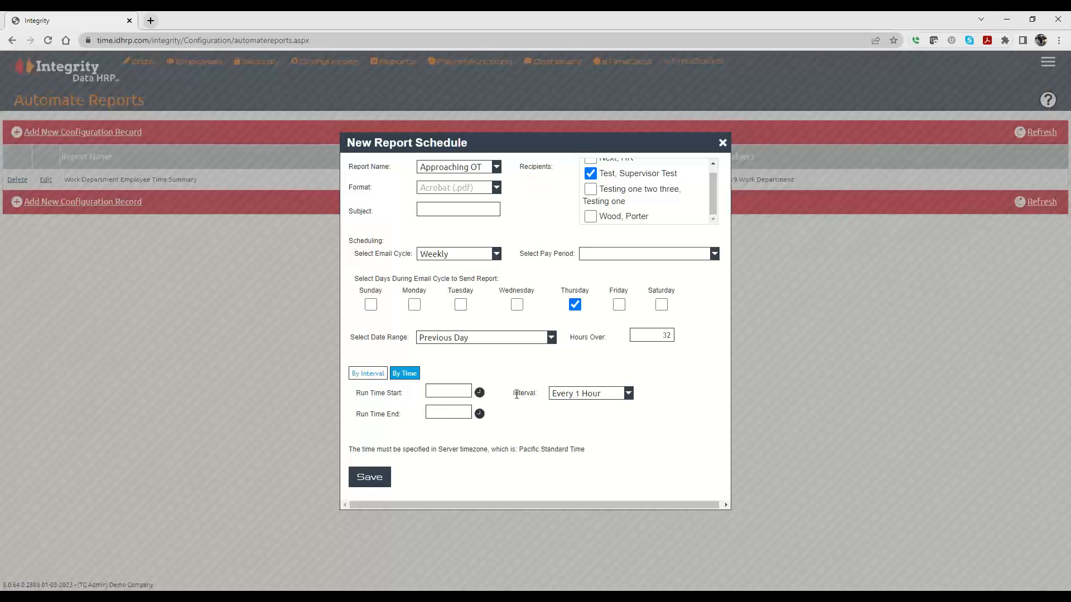
left_click(584, 399)
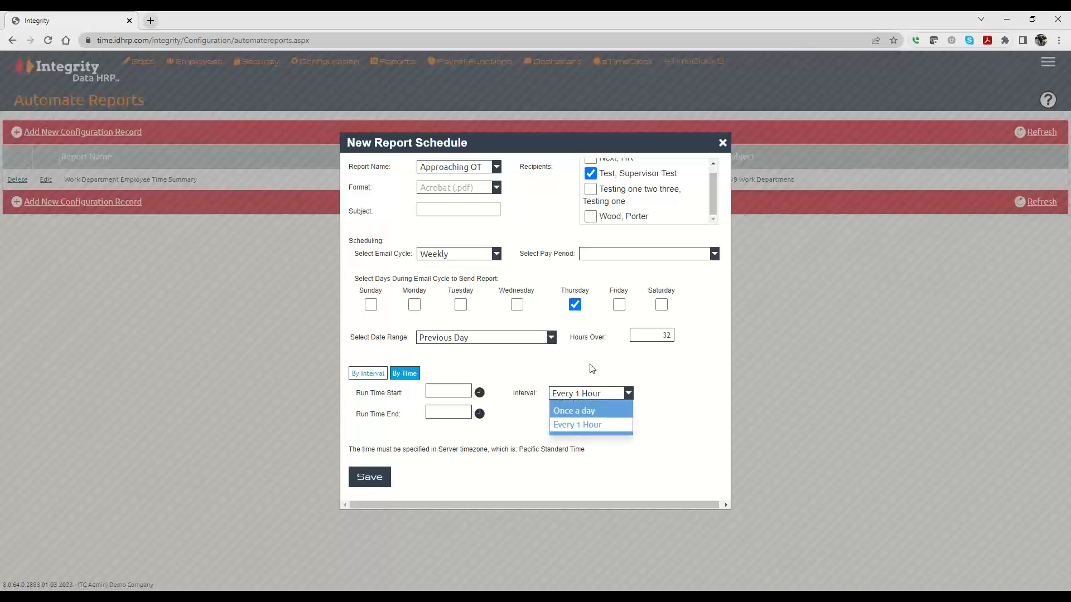
left_click(585, 395)
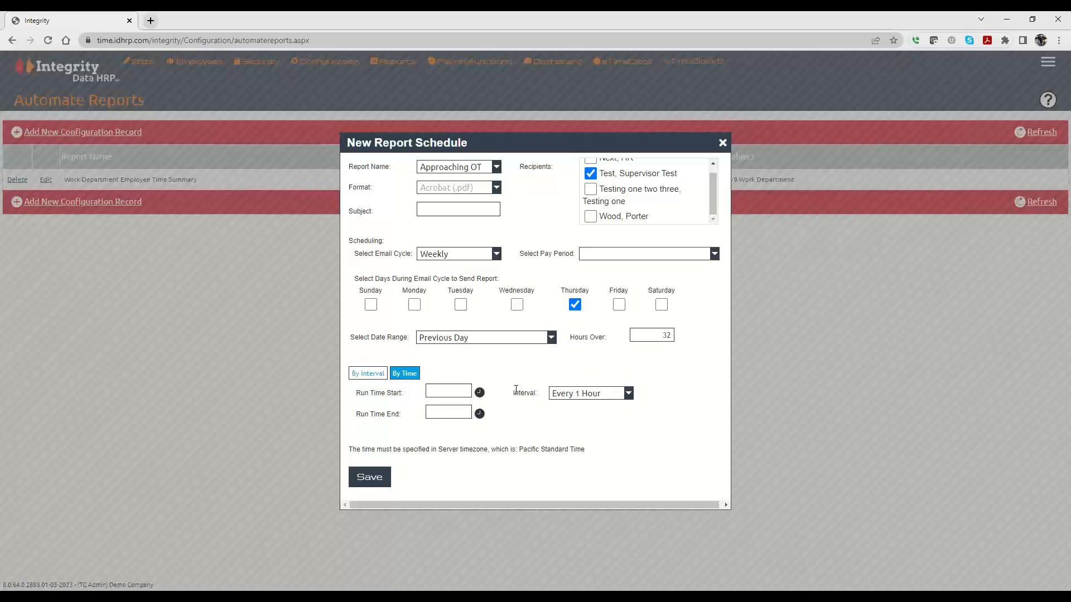
Set the run time to start at 07:00 AM and end at 05:00 PM.
left_click(442, 389)
left_click(480, 393)
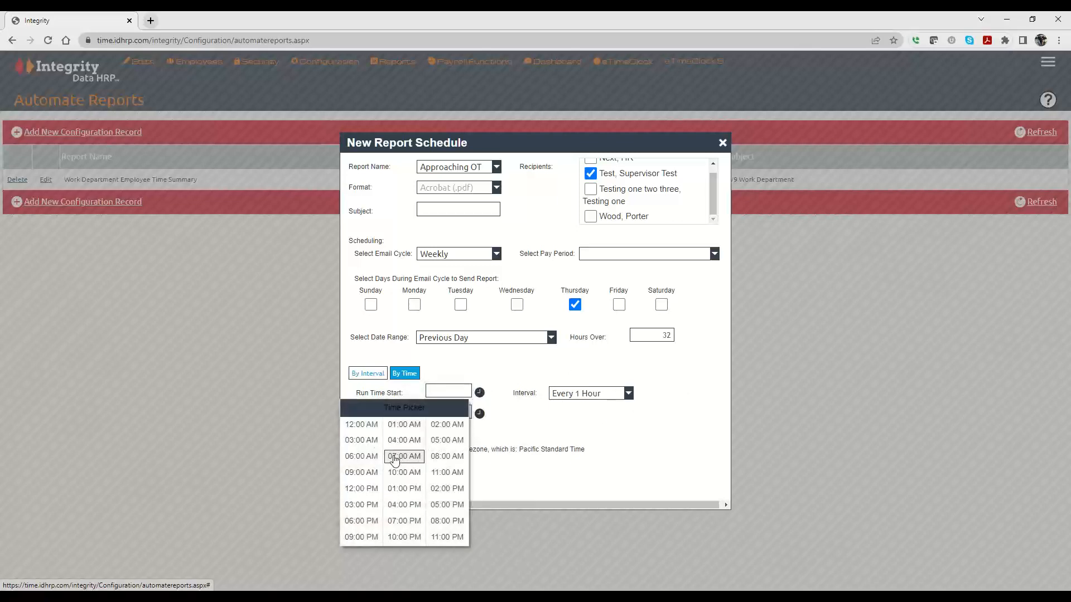
left_click(395, 457)
left_click(479, 414)
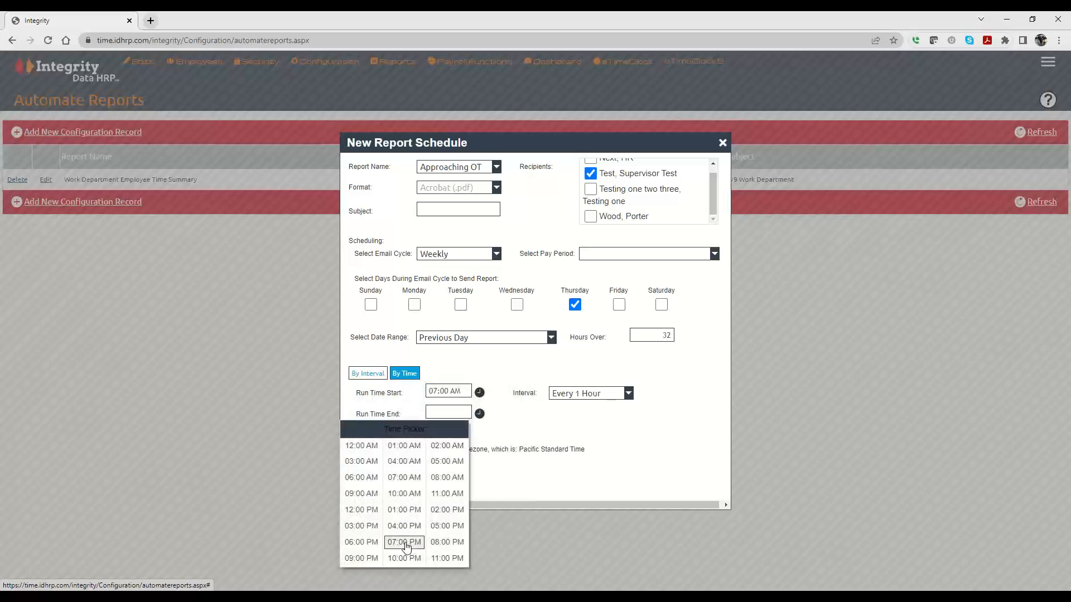
left_click(449, 526)
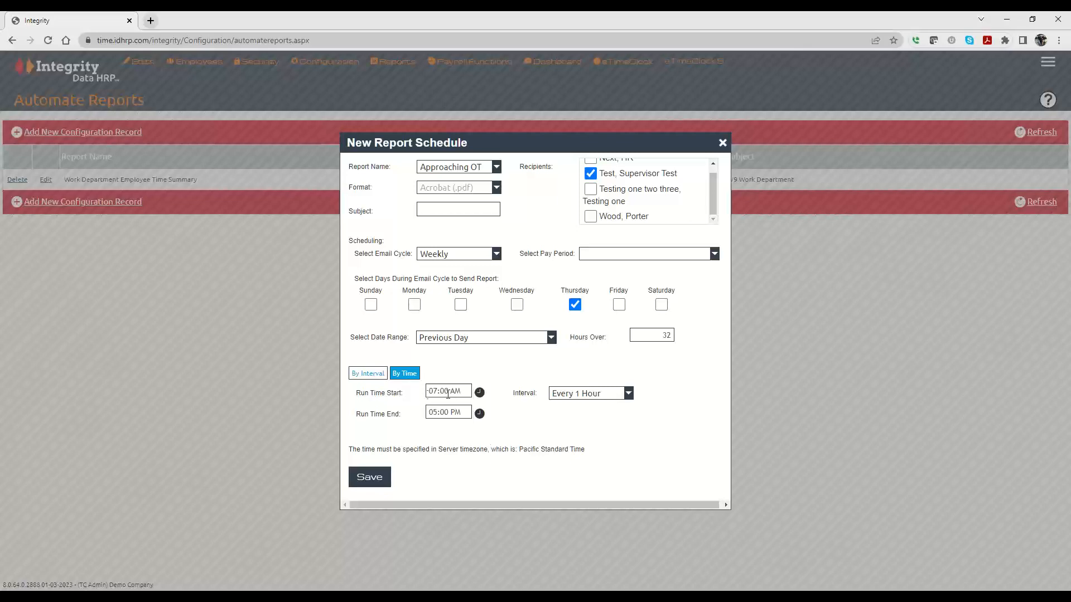
Change the run time to start at 04:00 AM and end at 02:00 PM.
left_click(480, 393)
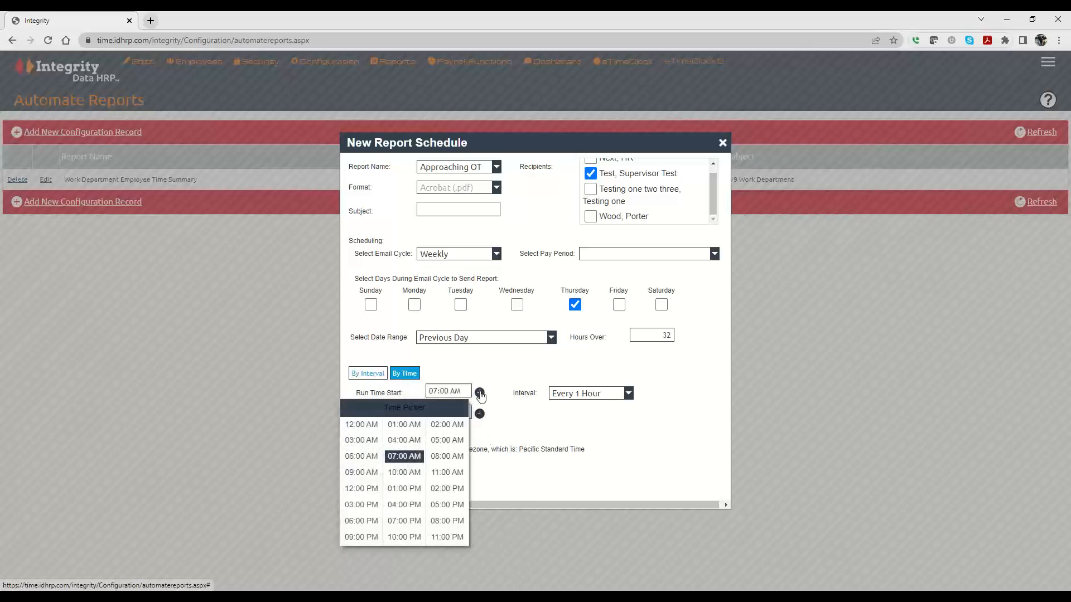
left_click(405, 440)
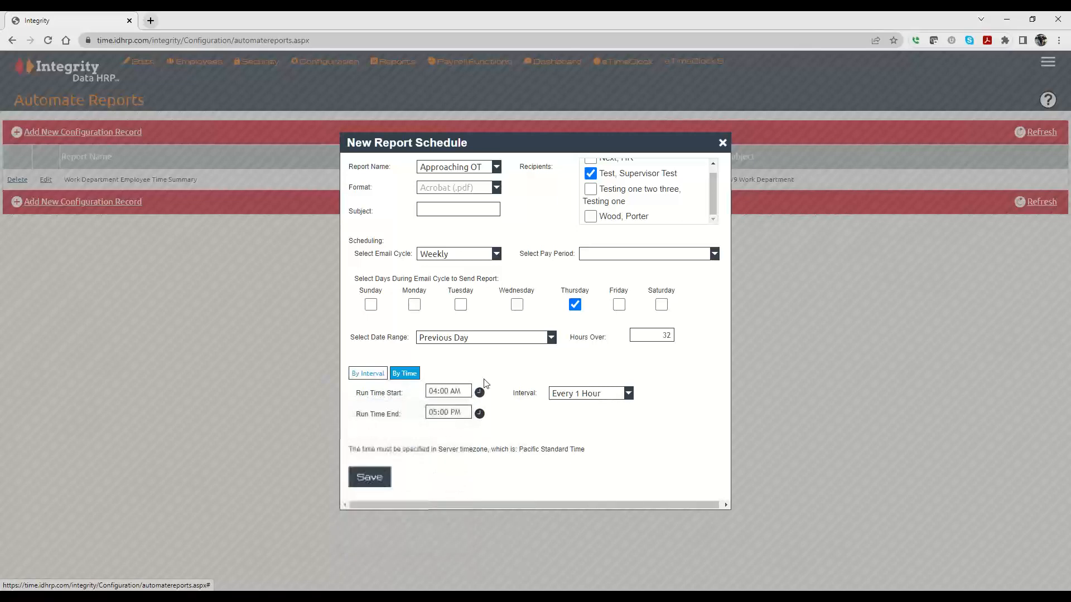
left_click(479, 413)
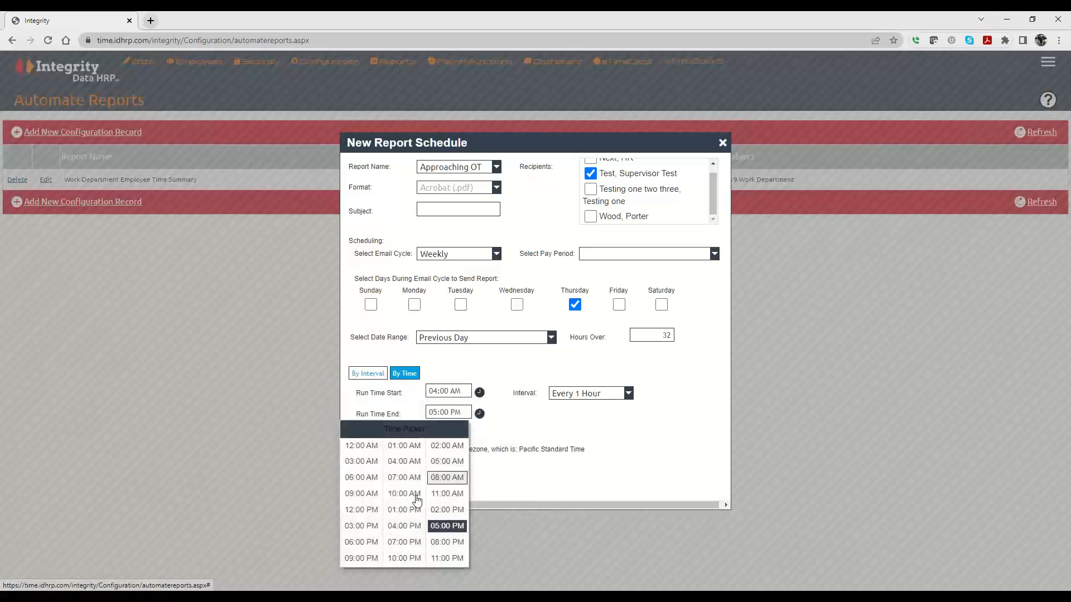
left_click(448, 509)
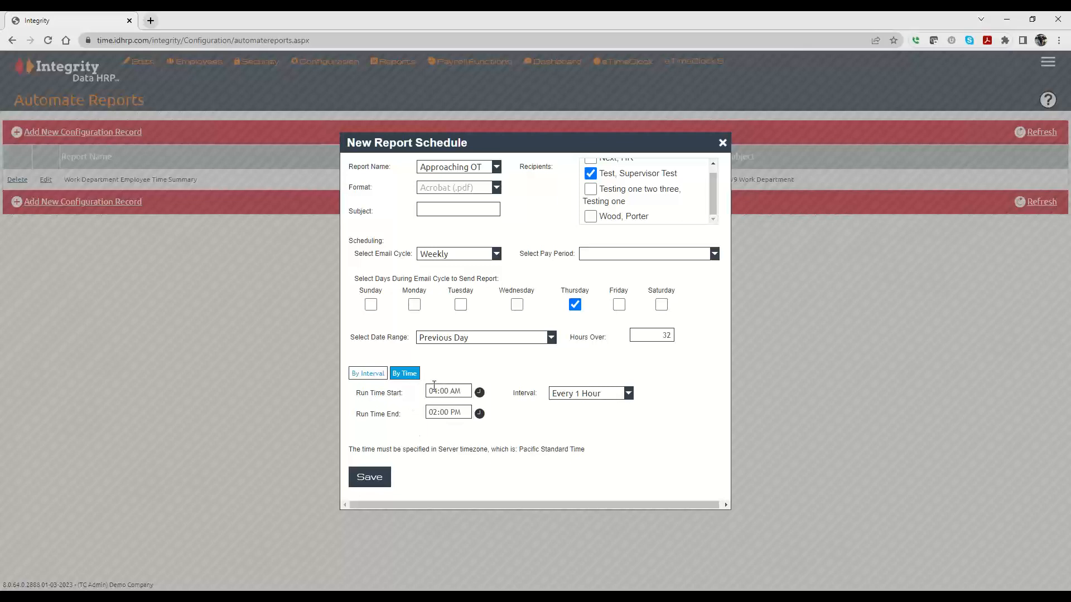
Switch the schedule to By Interval and select 08:30 as the send time.
left_click(402, 375)
left_click(421, 392)
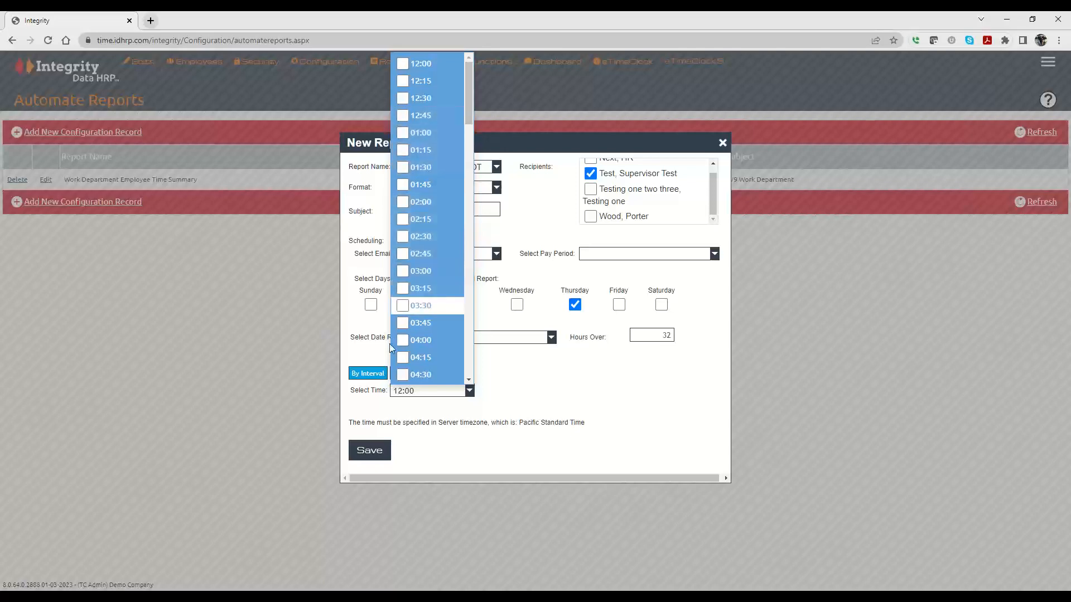
scroll(400, 340, "down", 7)
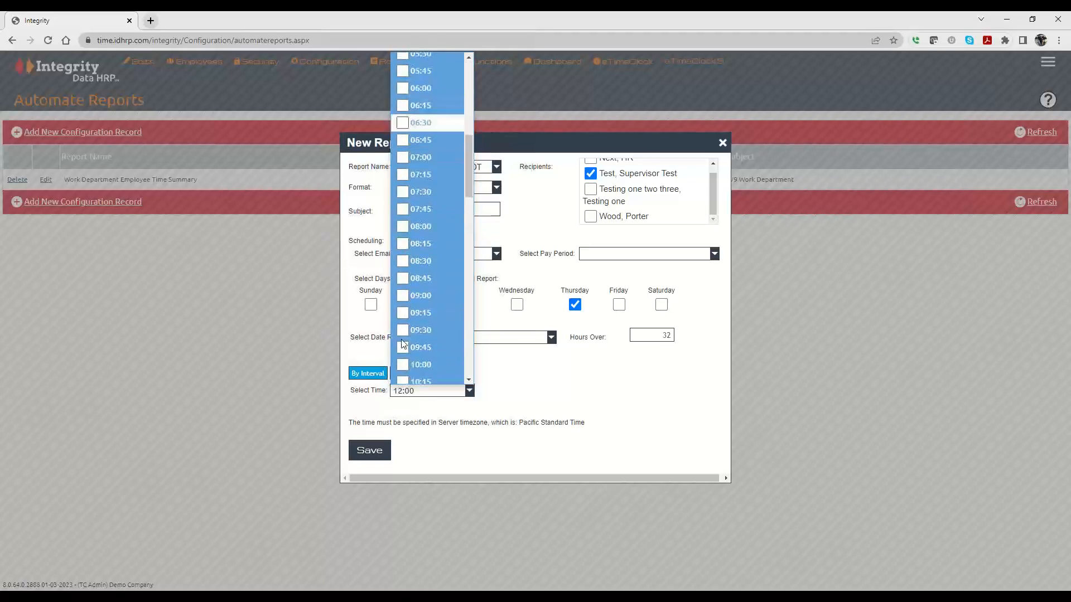
scroll(402, 341, "up", 6)
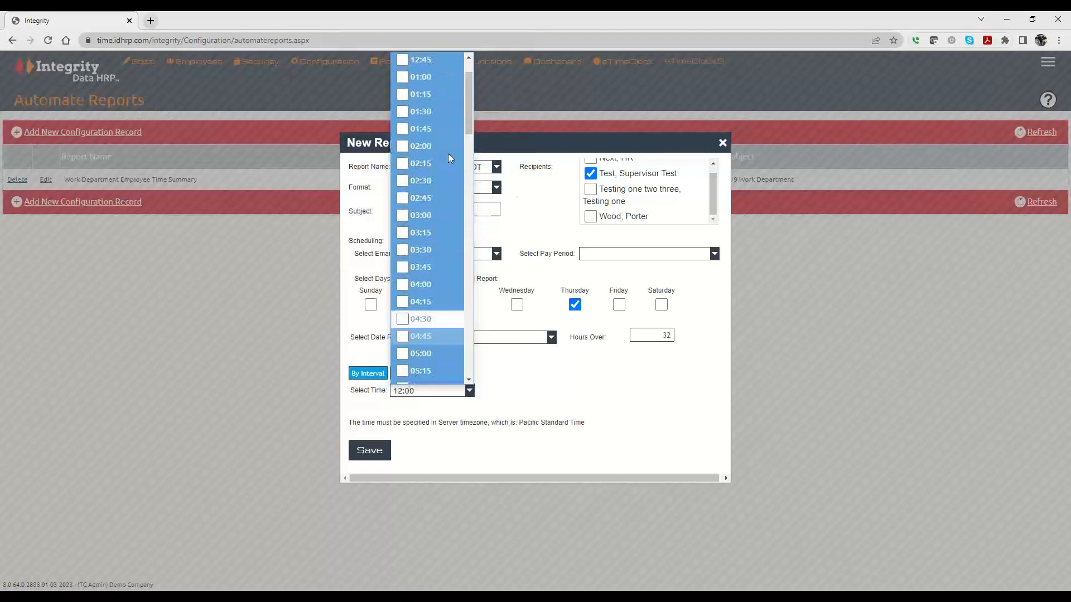
scroll(412, 299, "down", 5)
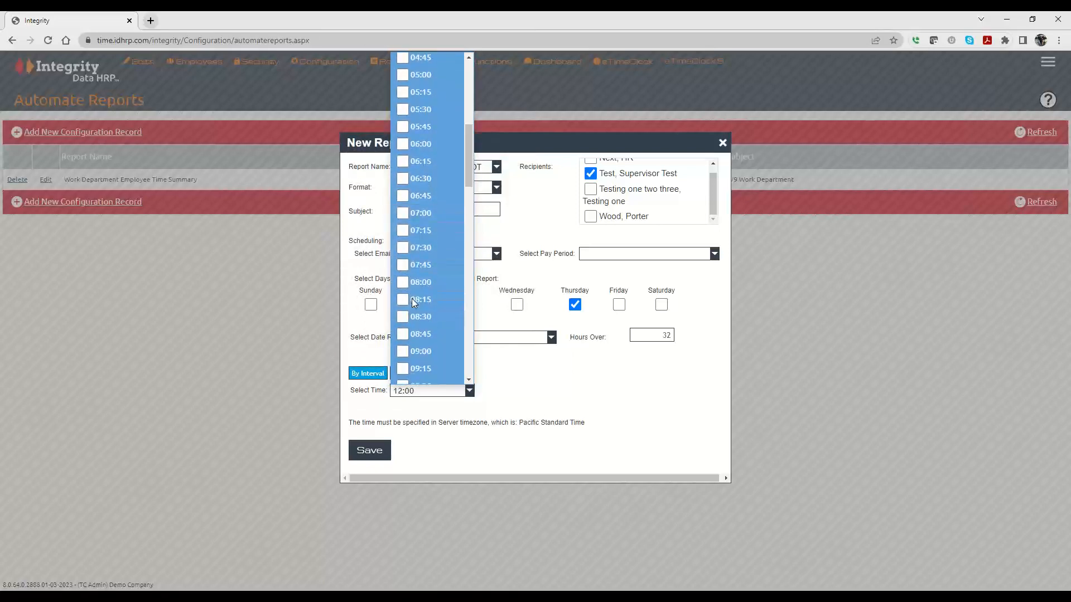
scroll(411, 299, "down", 3)
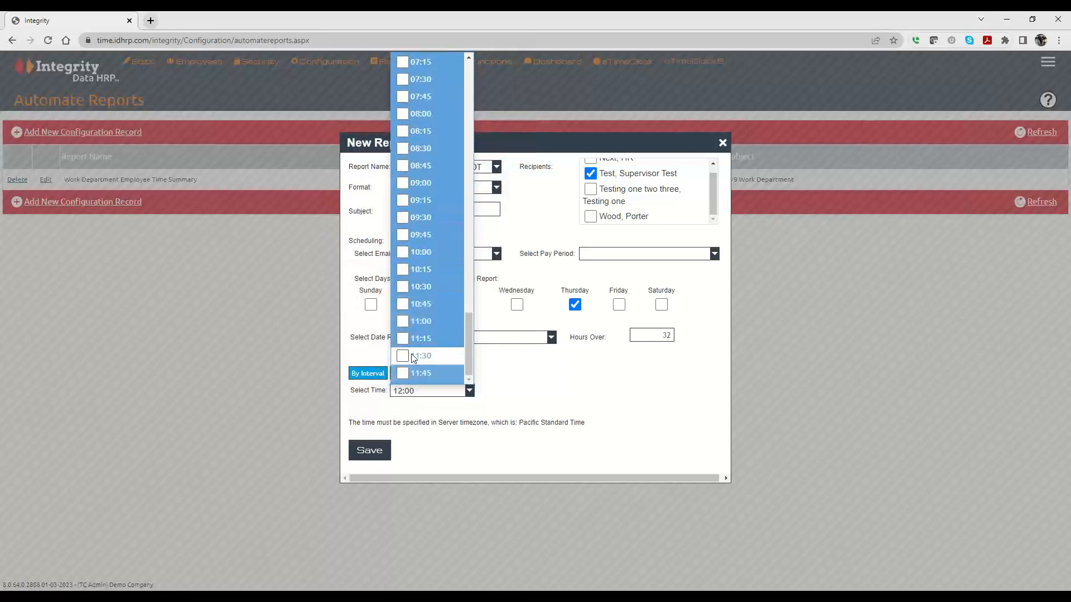
scroll(415, 342, "up", 10)
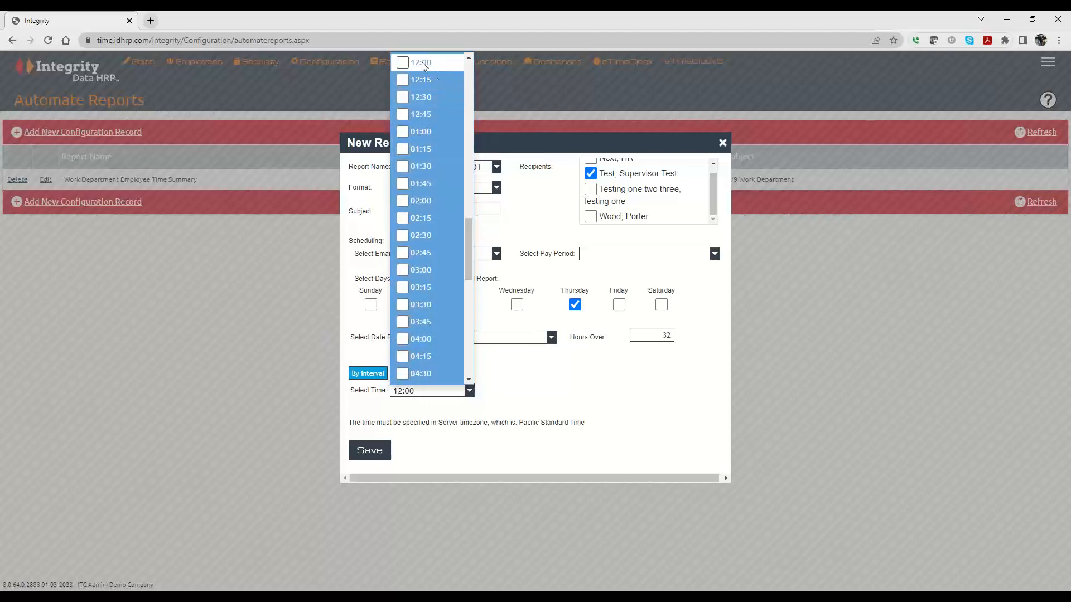
scroll(426, 244, "down", 9)
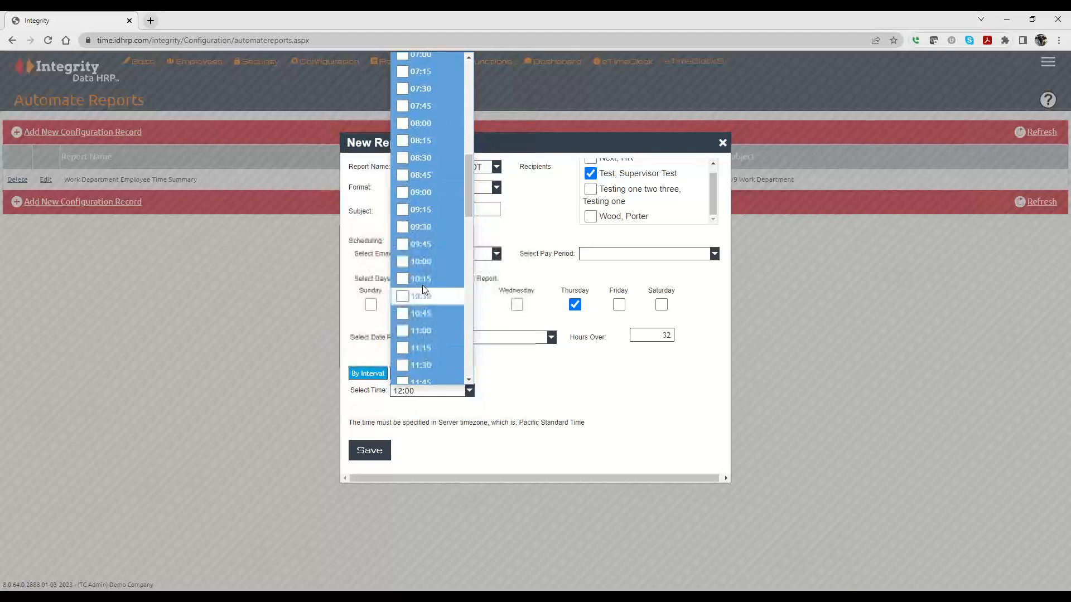
scroll(423, 285, "up", 8)
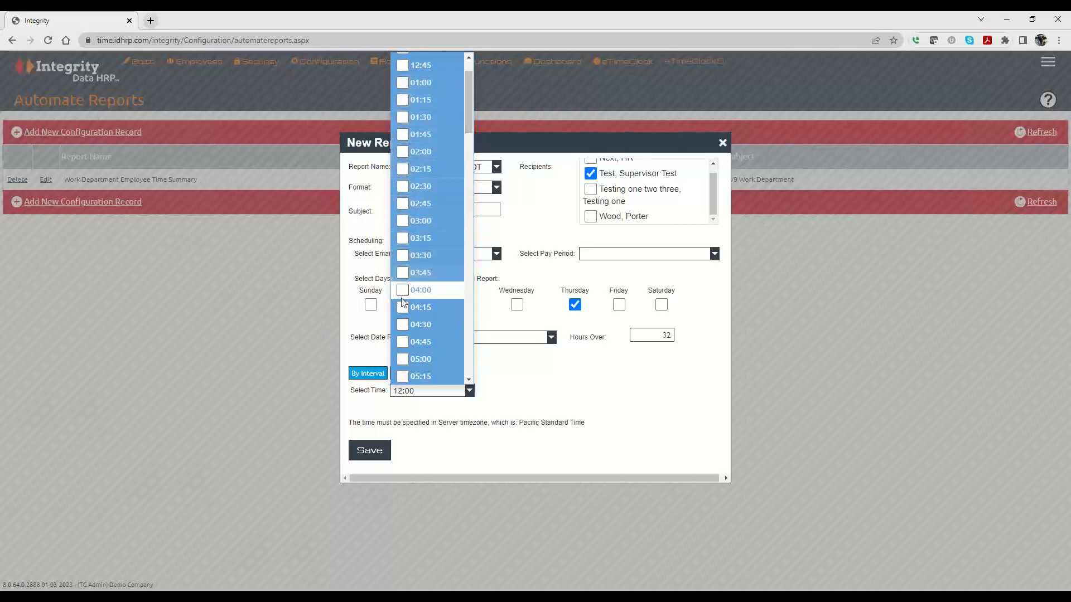
scroll(402, 333, "down", 2)
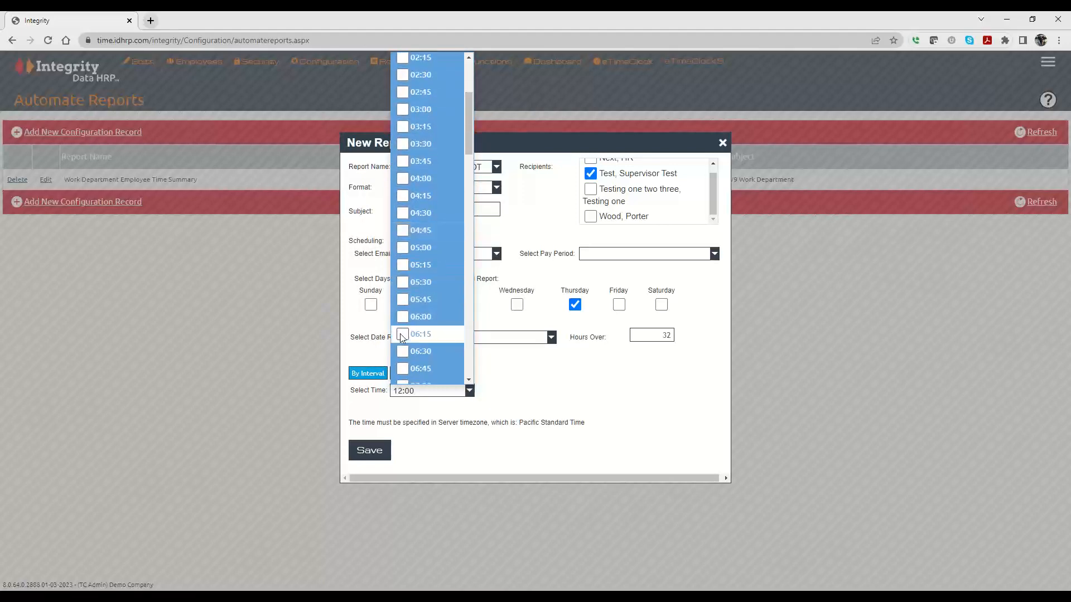
scroll(401, 337, "down", 4)
left_click(403, 266)
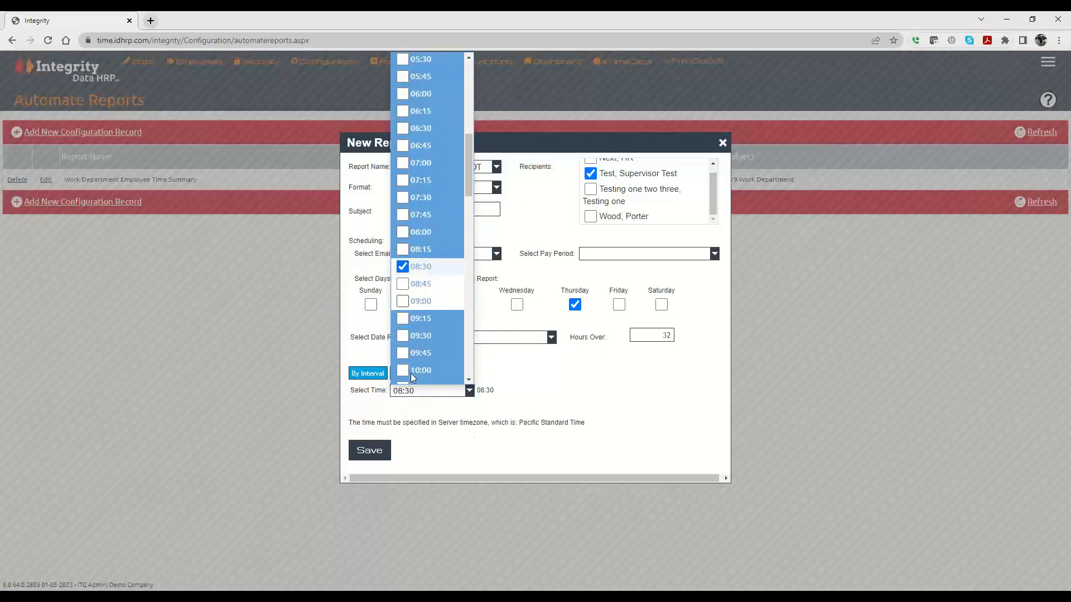
left_click(617, 394)
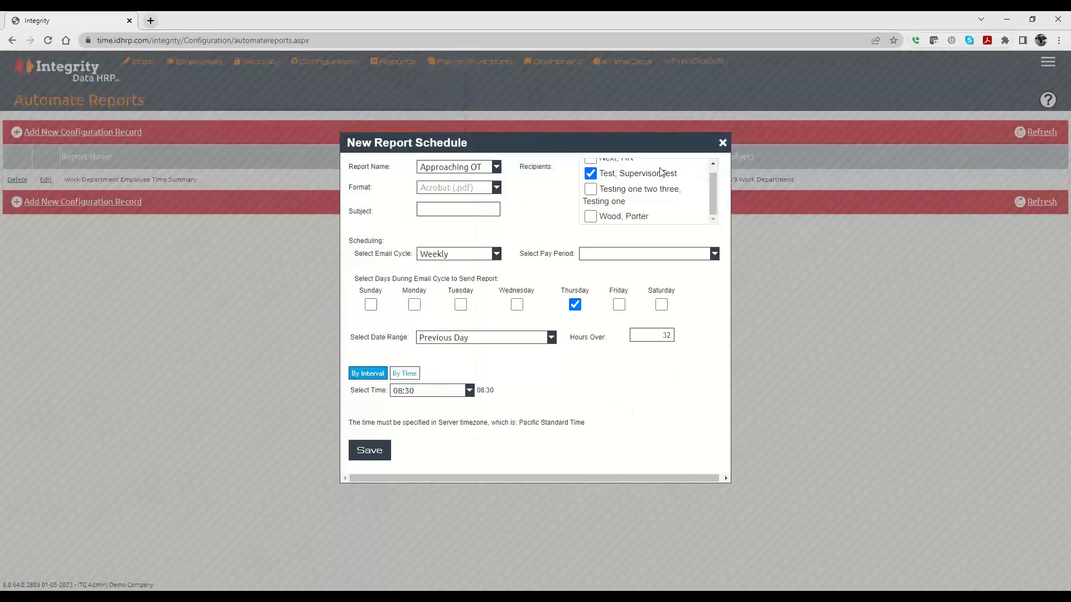
Enter "Approaching OT" as the report subject and save the new report schedule.
left_click(451, 209)
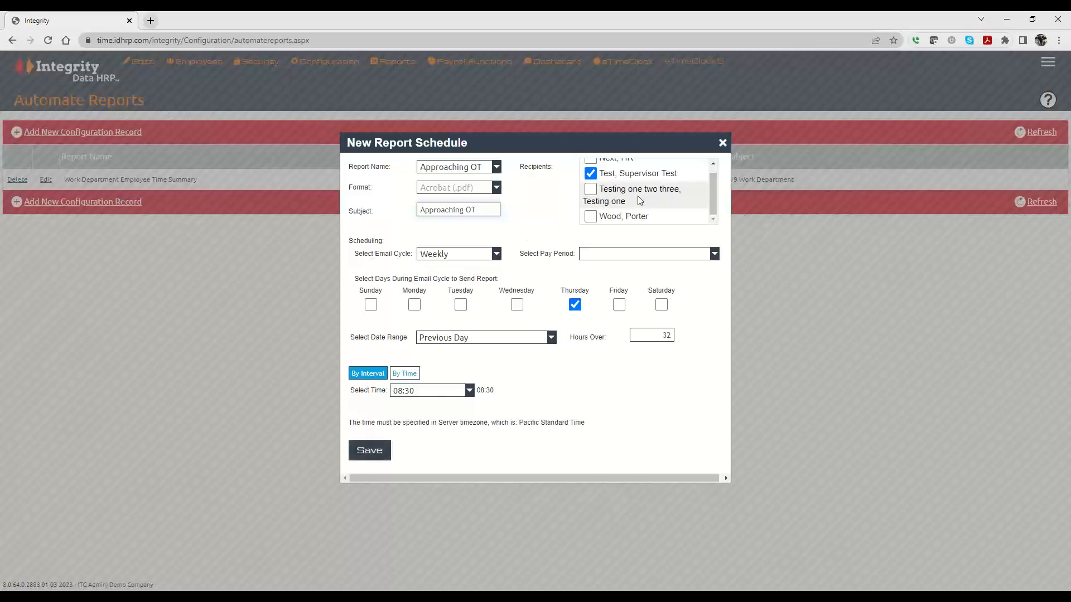
scroll(641, 198, "up", 1)
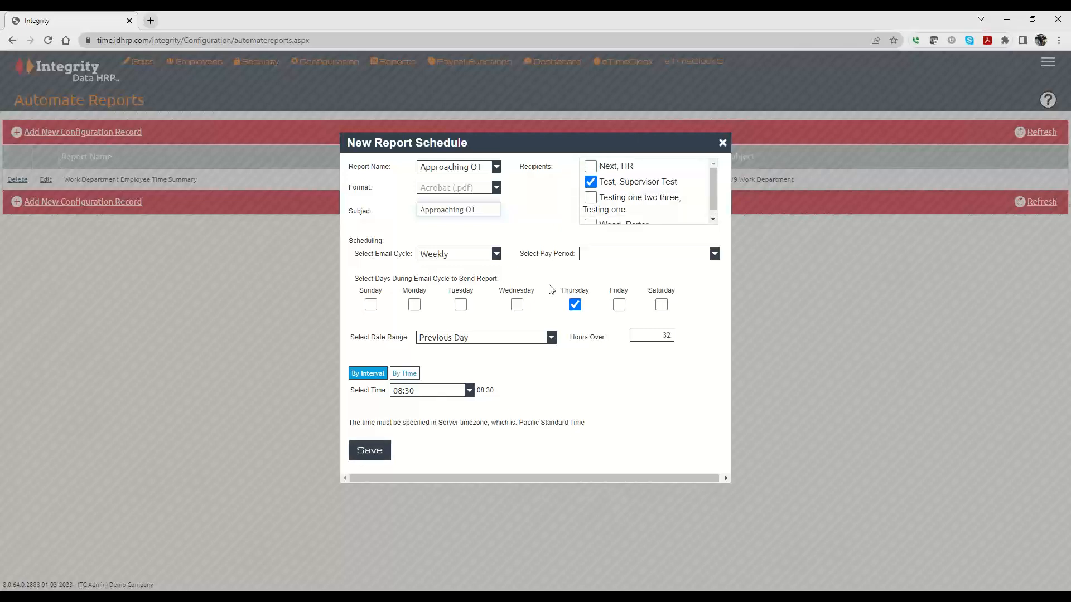
left_click(368, 450)
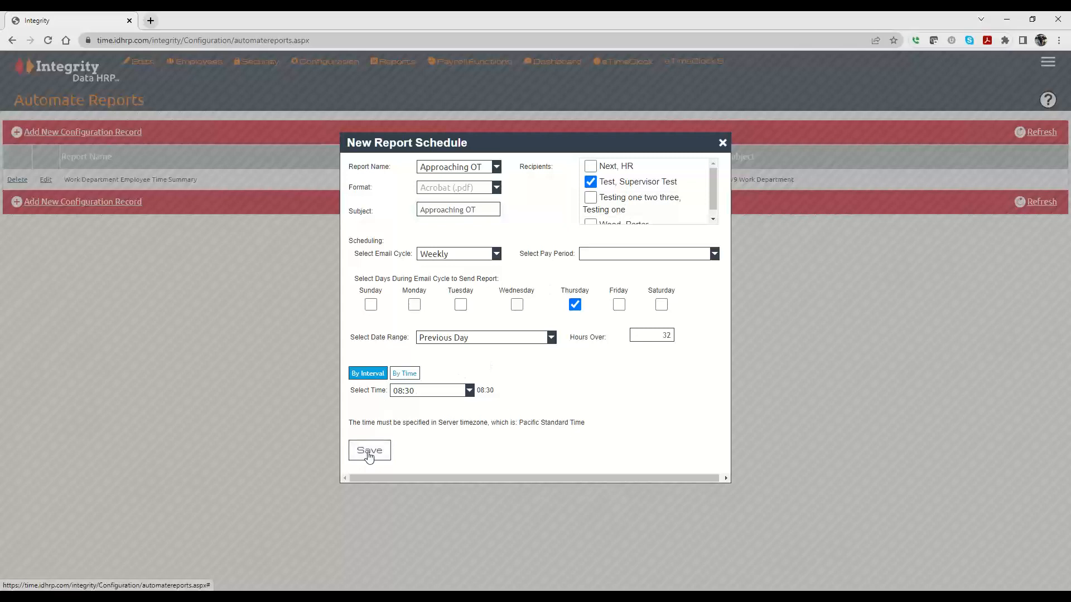